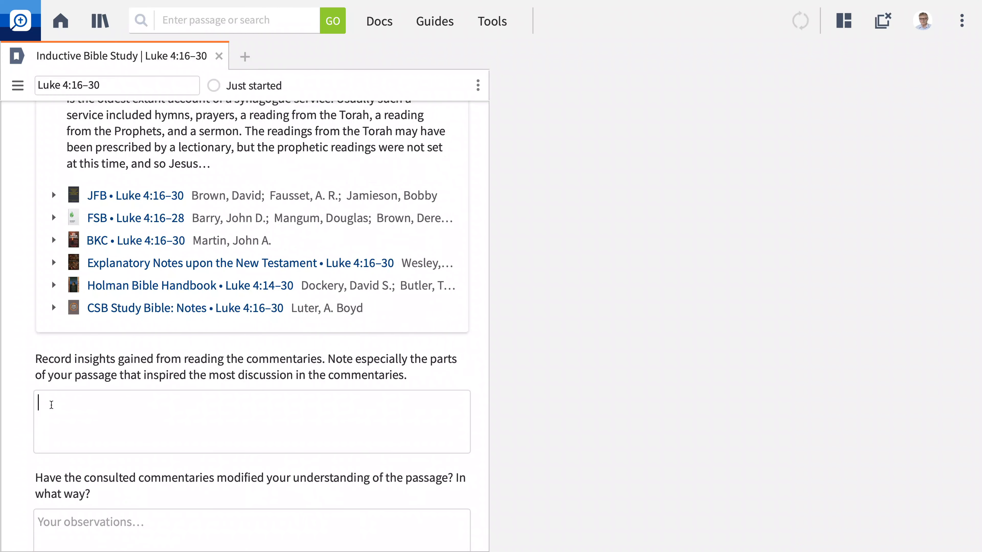
Record the commentary insights on Isaiah's prophecy being fulfilled in Jesus in the first observations field, and open that note in Notes.
{"action": "type", "text": "* The prophecy of Isaiah has now (\"today\") been fulfilled (v. 21) * The fulfillment is Jesus himself; he is the one whom the Spirit has anointed. He is claiming to be the Messiah. * Jesus’ ministry is directed to those in need—the poor, the prisoners, the blind, and the oppressed. * Significantly, Jesus does not read the entirety of the passage from Isaiah, for it also speaks of the day of God’s vengeance. The point is that Jesus’ ministry was one of good news and grace."}
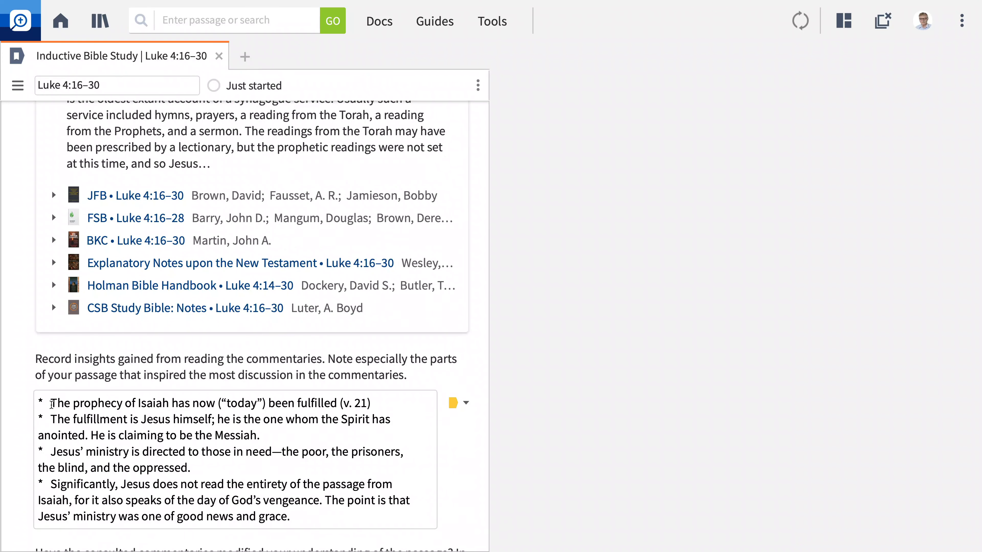
{"action": "left_click", "coordinate": [454, 408]}
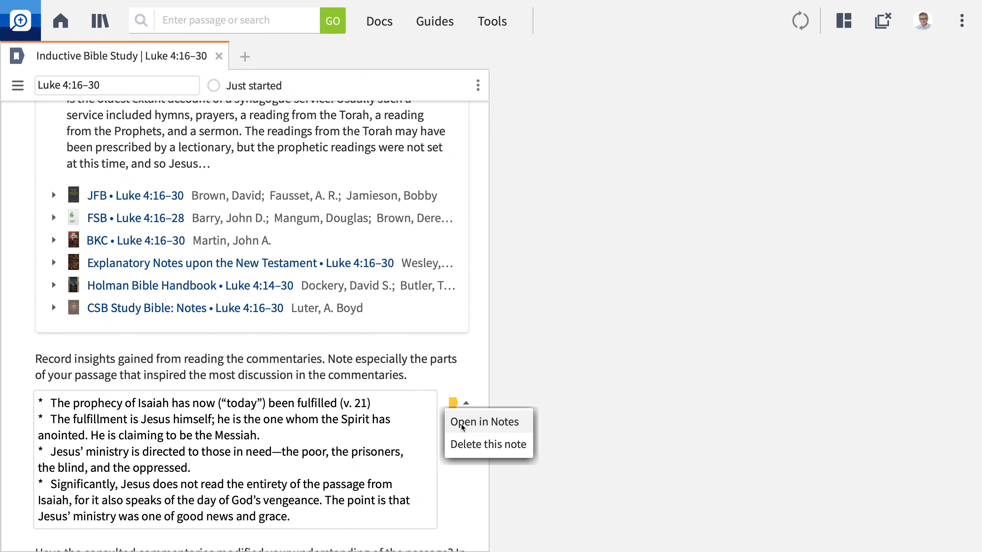
{"action": "left_click", "coordinate": [463, 425]}
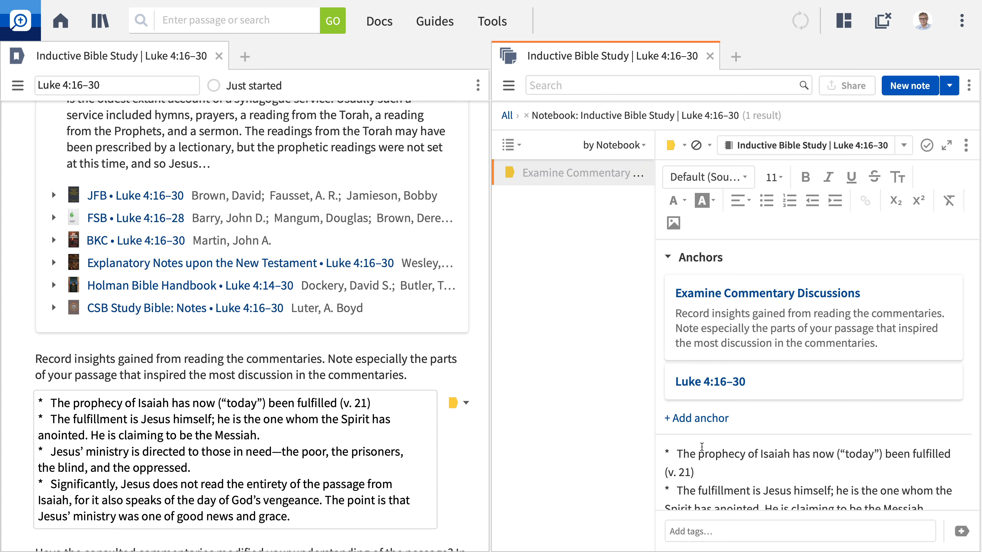
Italicize the word "now" in the note's first bullet and go back to section 2.8 of the workflow.
{"action": "left_click", "coordinate": [789, 470]}
{"action": "double_click", "coordinate": [818, 455]}
{"action": "key", "text": "ctrl+i"}
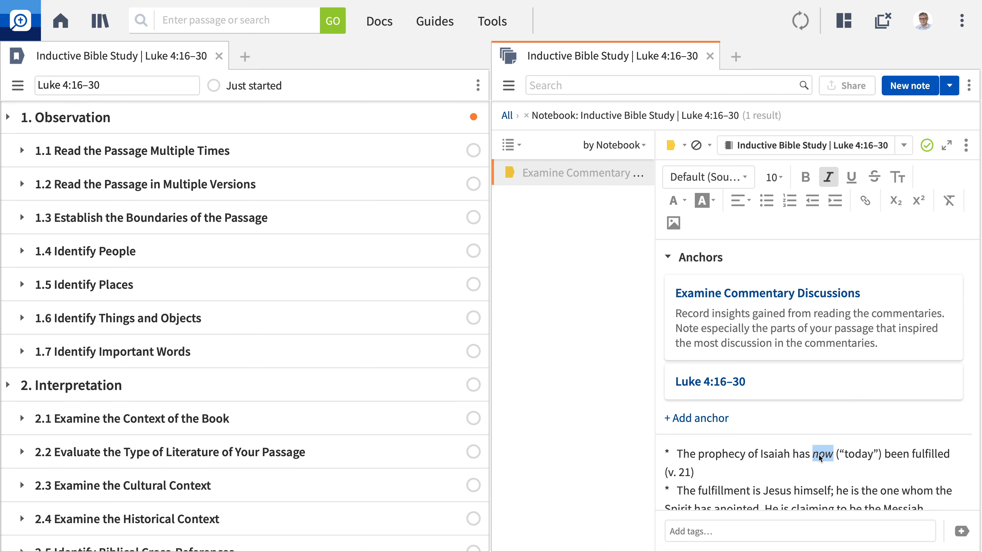
{"action": "scroll", "coordinate": [436, 466], "scroll_direction": "down", "scroll_amount": 5}
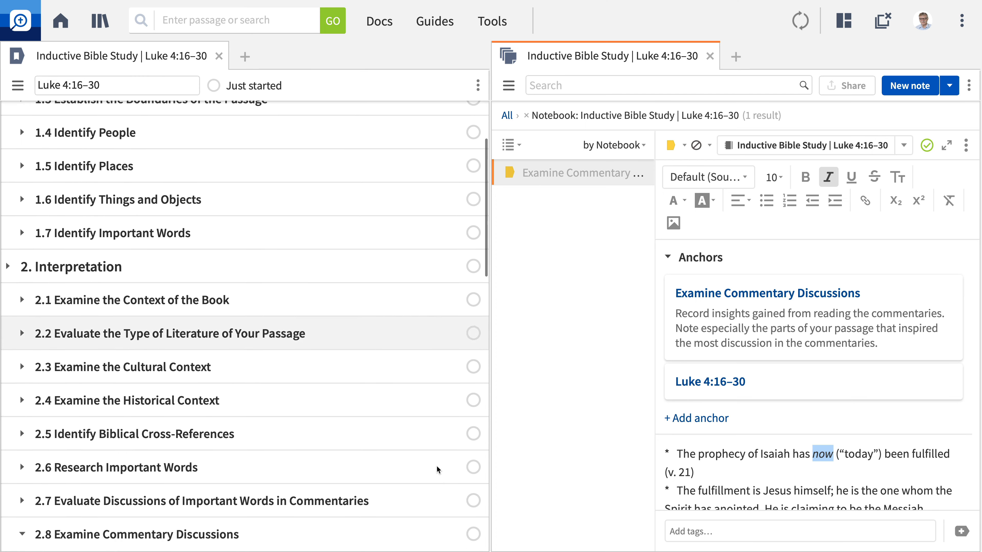
{"action": "scroll", "coordinate": [436, 467], "scroll_direction": "down", "scroll_amount": 6}
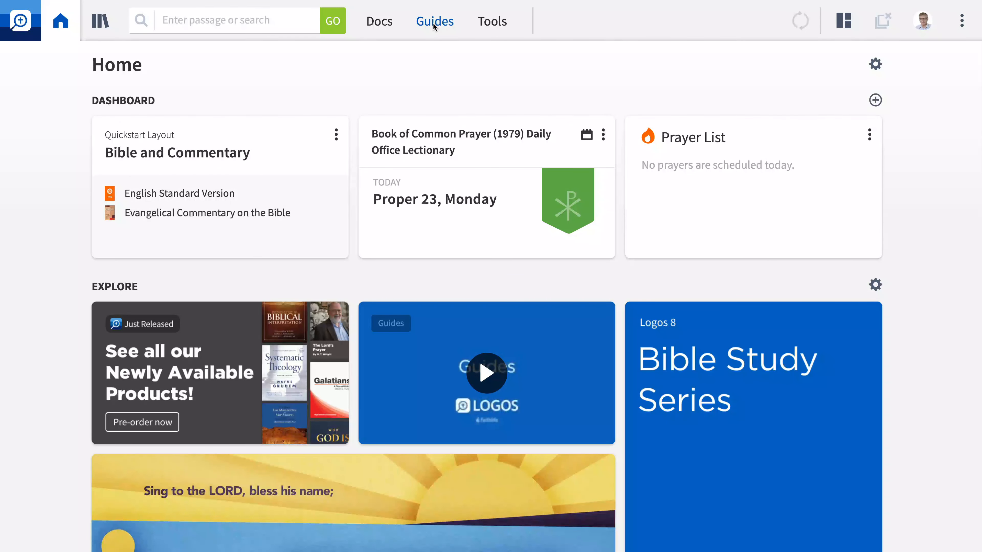
Start a new Inductive Bible Study workflow for the passage Luke 4:16–30.
{"action": "left_click", "coordinate": [432, 23]}
{"action": "scroll", "coordinate": [421, 201], "scroll_direction": "down", "scroll_amount": 2}
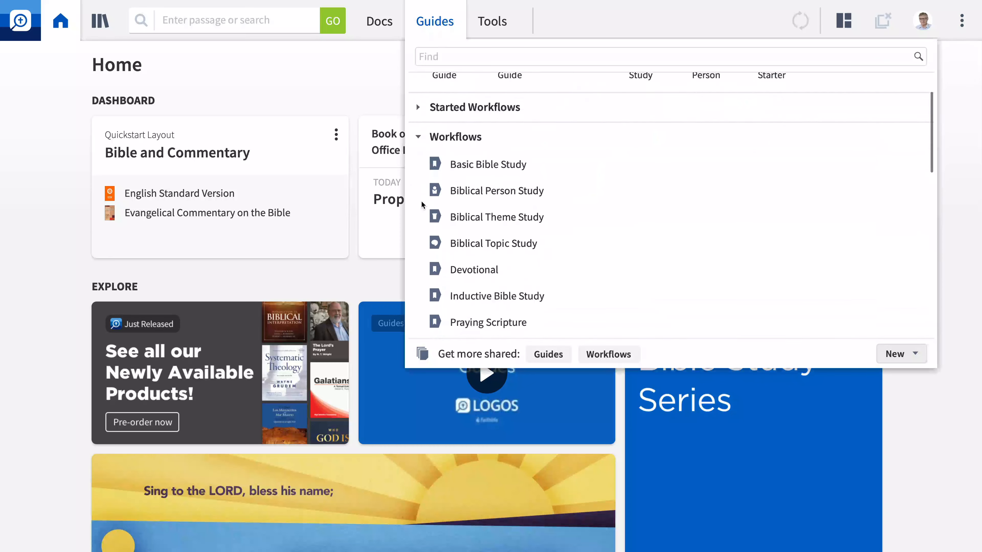
{"action": "scroll", "coordinate": [421, 201], "scroll_direction": "down", "scroll_amount": 1}
{"action": "left_click", "coordinate": [512, 270]}
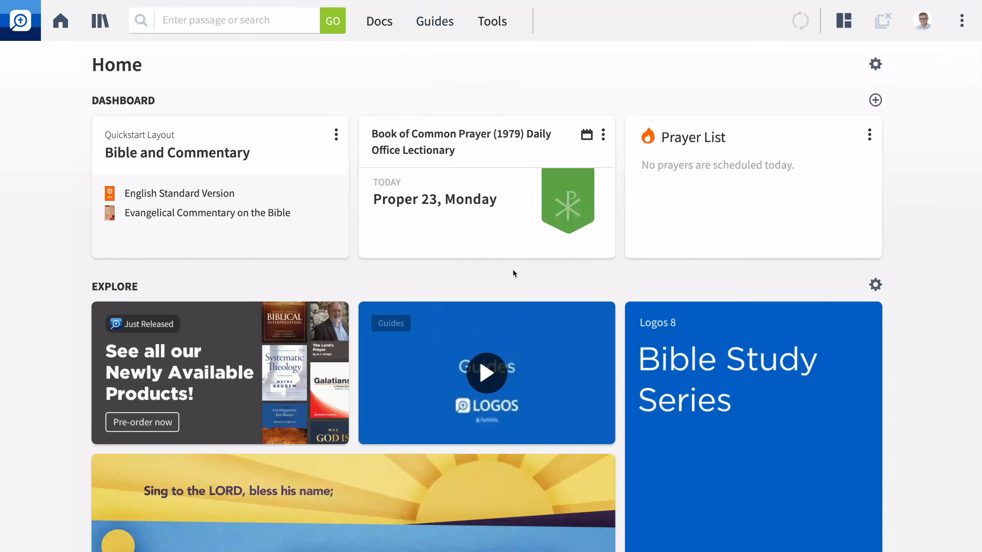
{"action": "left_click", "coordinate": [91, 83]}
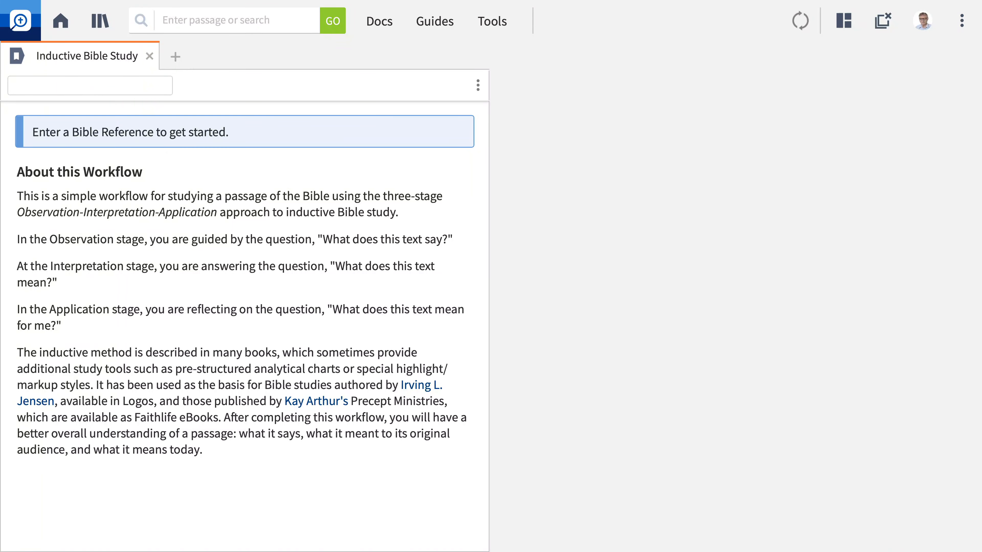
{"action": "type", "text": "Luke 4:16–30"}
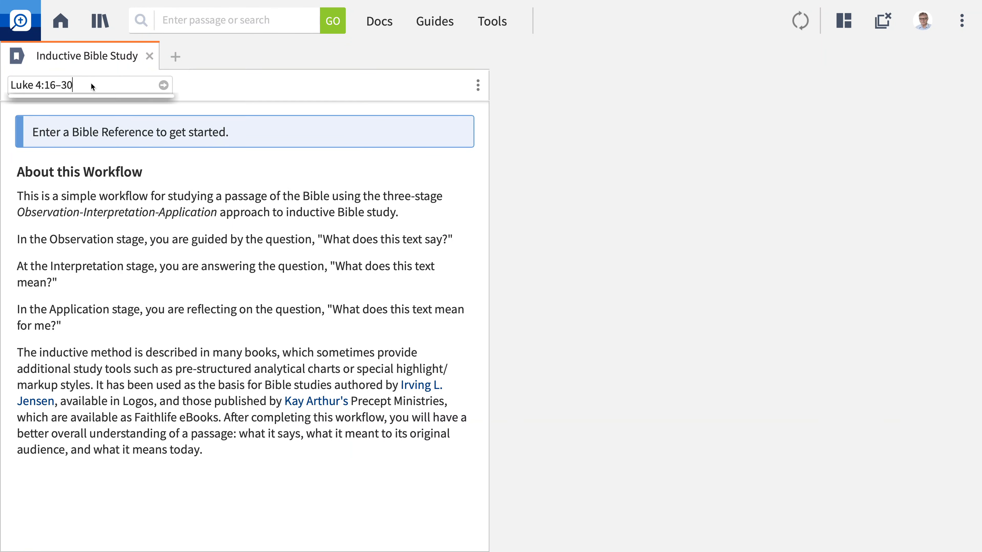
{"action": "left_click", "coordinate": [78, 106]}
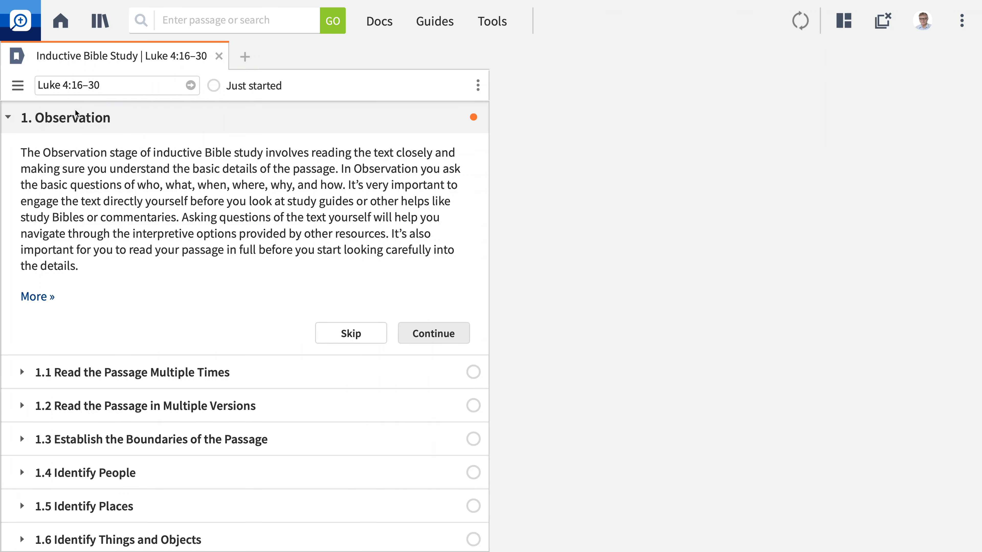
Collapse the Observation introduction and expand section 2.8 Examine Commentary Discussions down to its list of commentaries.
{"action": "left_click", "coordinate": [74, 108]}
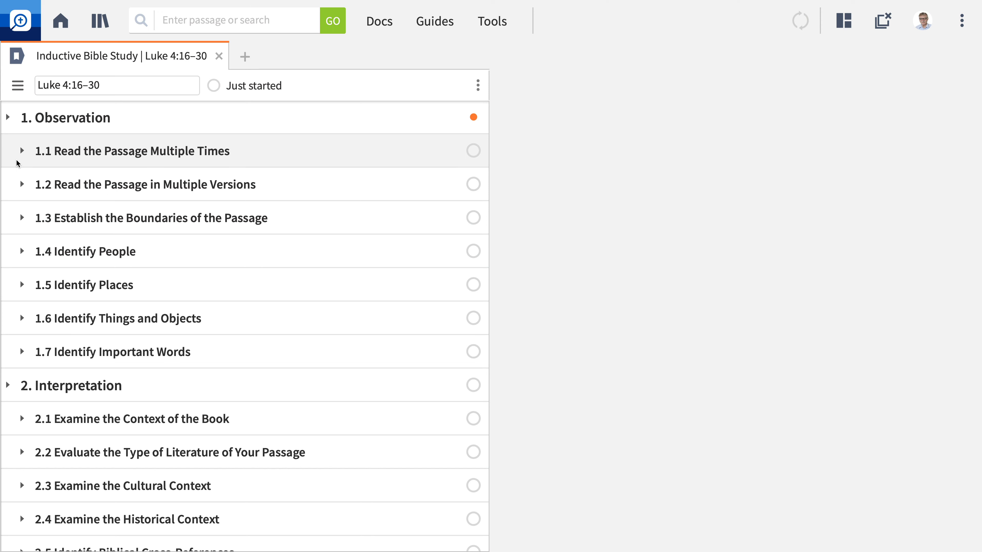
{"action": "scroll", "coordinate": [17, 162], "scroll_direction": "down", "scroll_amount": 6}
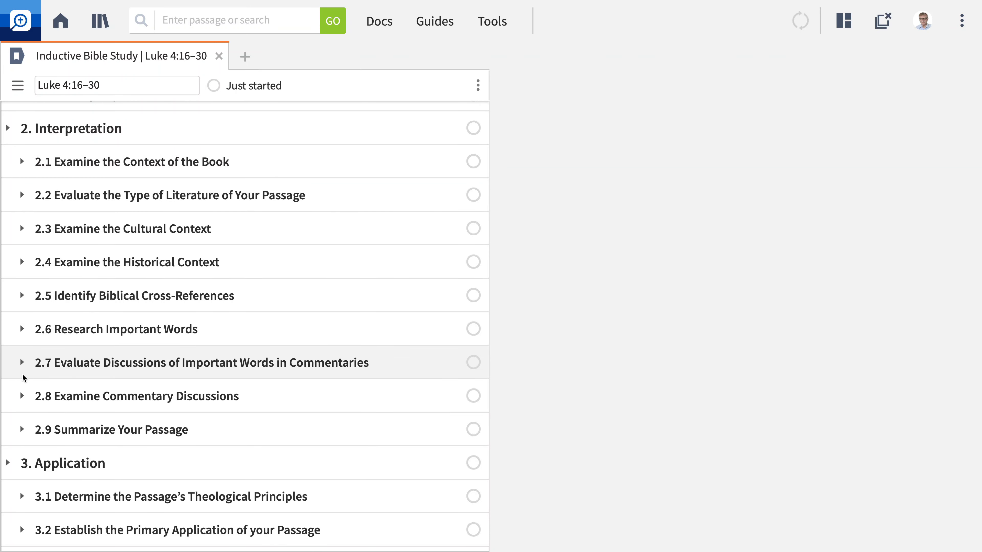
{"action": "left_click", "coordinate": [22, 395]}
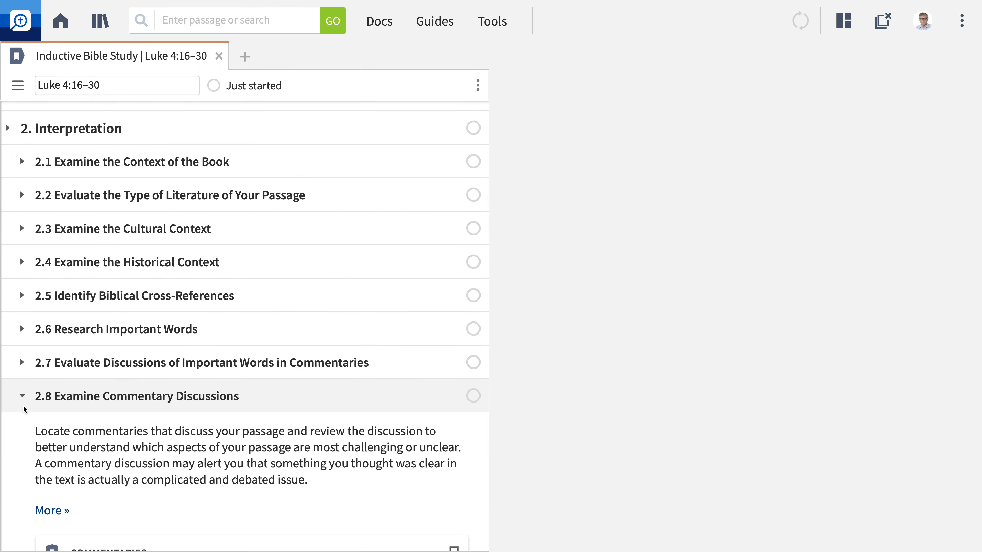
{"action": "scroll", "coordinate": [13, 449], "scroll_direction": "down", "scroll_amount": 3}
{"action": "scroll", "coordinate": [14, 449], "scroll_direction": "down", "scroll_amount": 2}
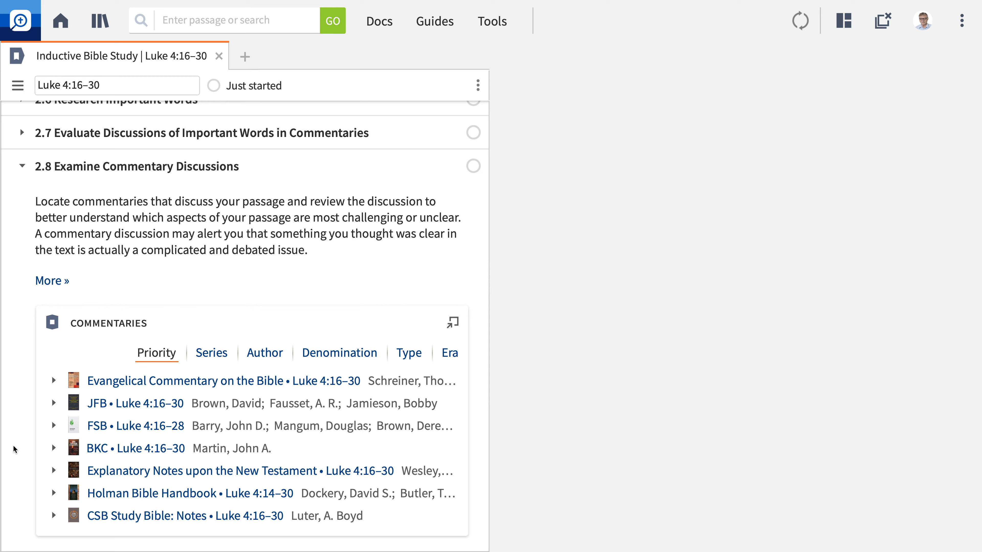
Expand the Evangelical Commentary on the Bible entry for Luke 4:16–30 to read its excerpt.
{"action": "left_click", "coordinate": [55, 380]}
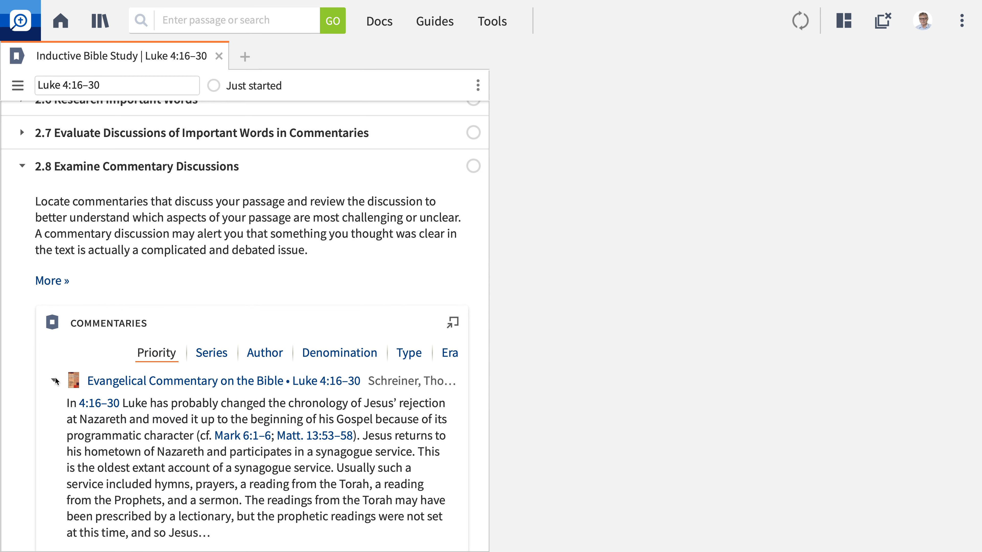
{"action": "scroll", "coordinate": [23, 425], "scroll_direction": "down", "scroll_amount": 2}
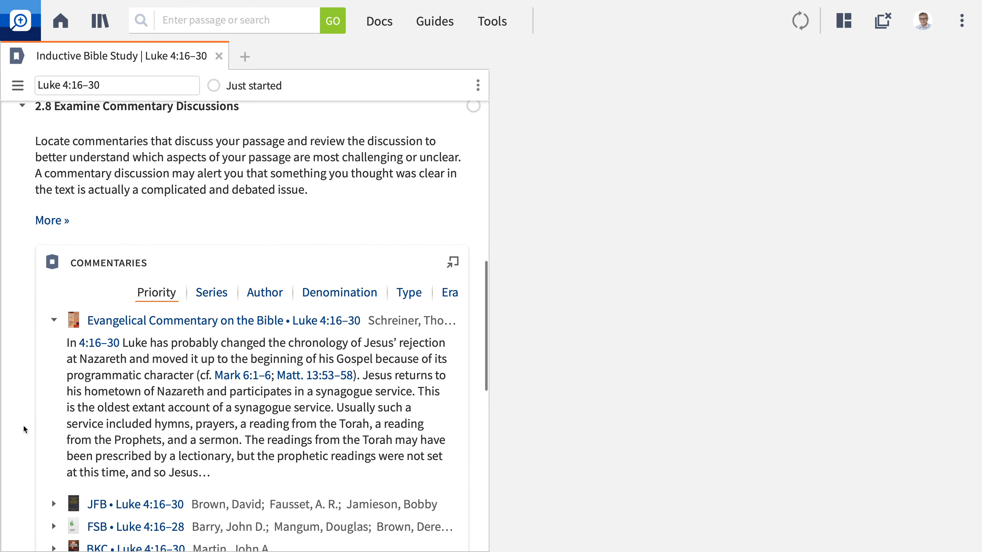
{"action": "scroll", "coordinate": [23, 425], "scroll_direction": "down", "scroll_amount": 5}
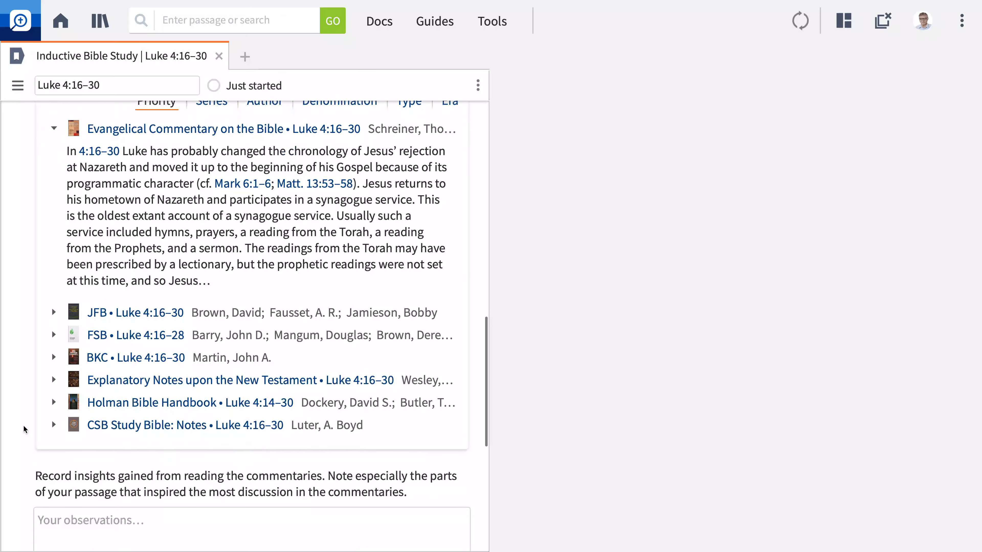
Paste the prepared insights on Isaiah's prophecy and Jesus' ministry into the field for insights gained from the commentaries.
{"action": "scroll", "coordinate": [24, 424], "scroll_direction": "down", "scroll_amount": 3}
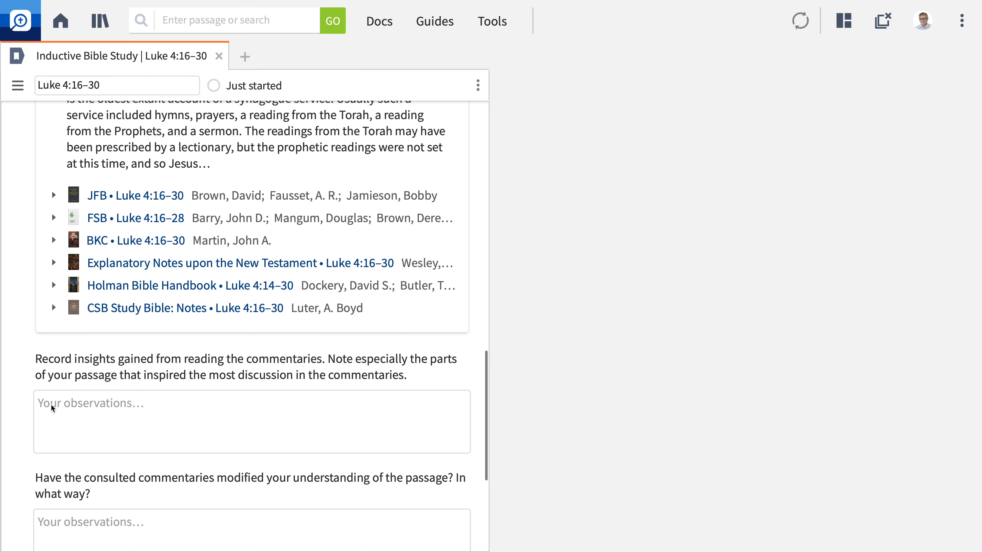
{"action": "left_click", "coordinate": [51, 404]}
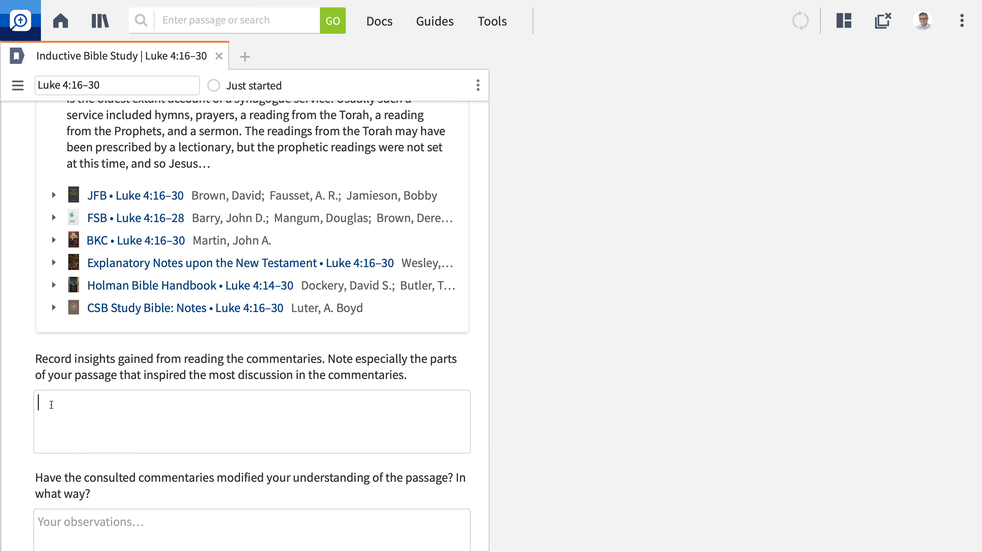
{"action": "key", "text": "ctrl+v"}
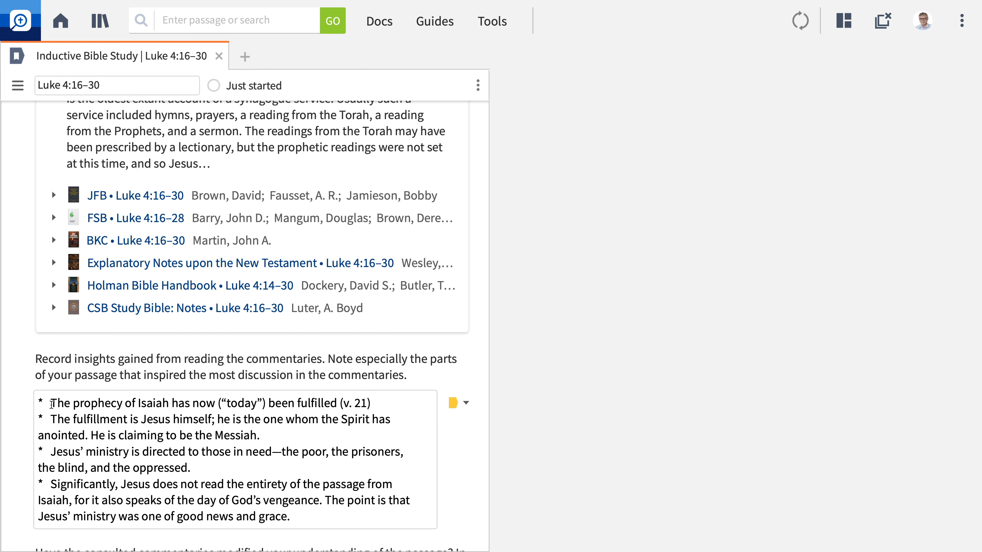
Open the commentary insights note in Notes and italicize the word "now" in its first bullet.
{"action": "left_click", "coordinate": [451, 408]}
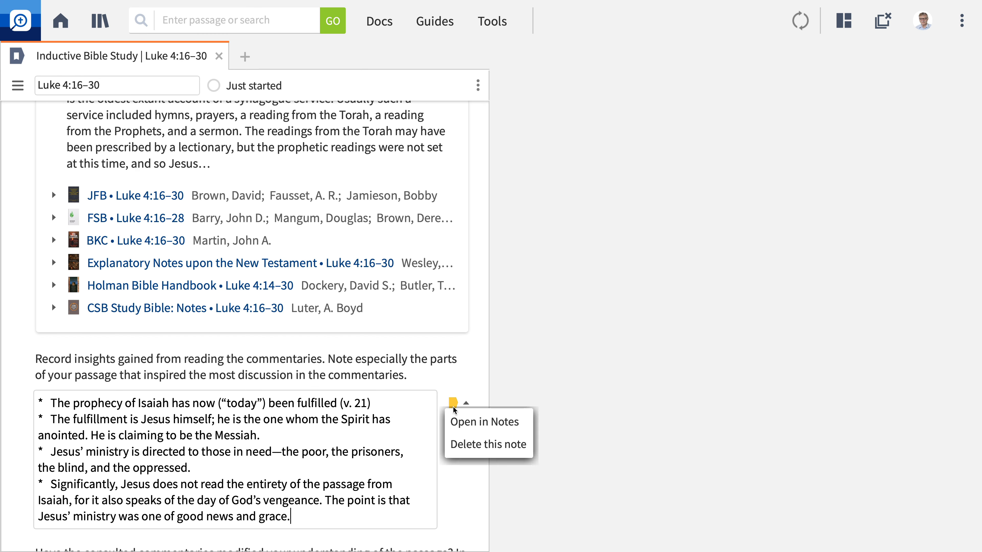
{"action": "left_click", "coordinate": [462, 425]}
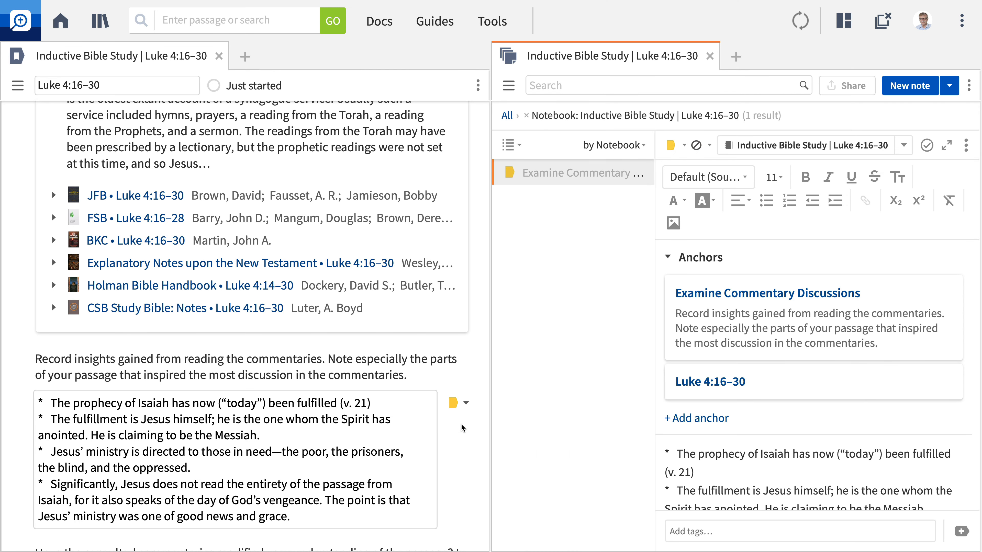
{"action": "double_click", "coordinate": [818, 453]}
{"action": "key", "text": "ctrl+i"}
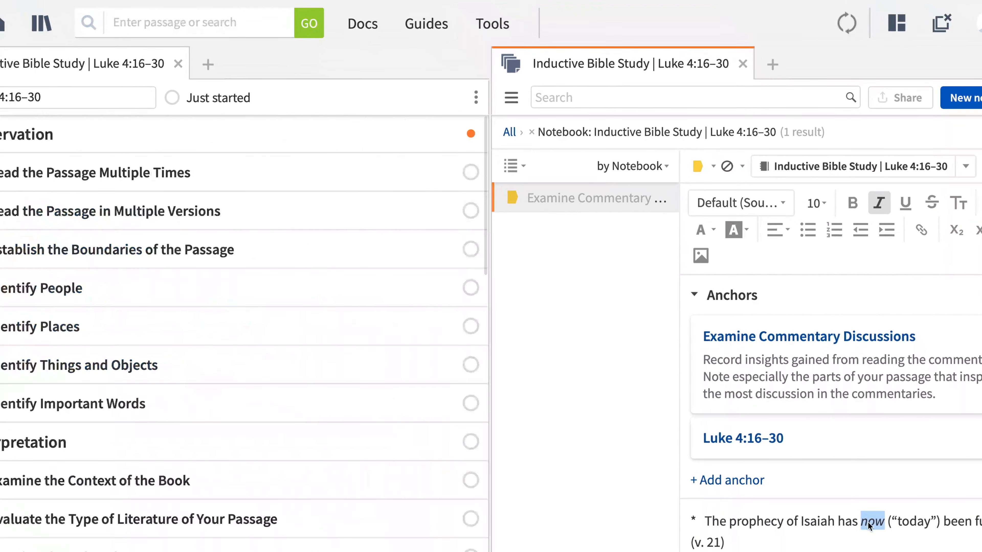
Mark section 2.8 Examine Commentary Discussions as done and continue to 2.9 Summarize Your Passage.
{"action": "scroll", "coordinate": [430, 538], "scroll_direction": "down", "scroll_amount": 15}
{"action": "scroll", "coordinate": [430, 538], "scroll_direction": "down", "scroll_amount": 6}
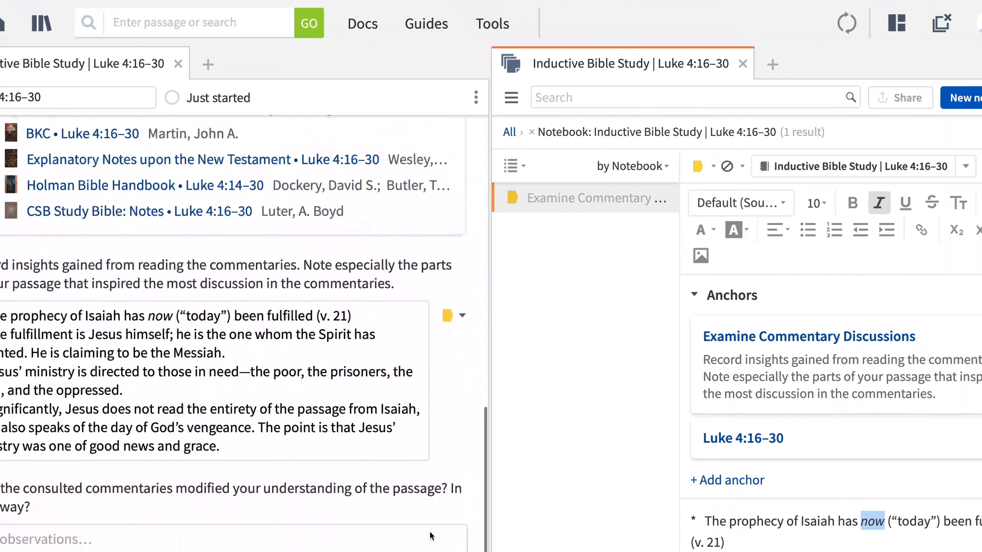
{"action": "left_click", "coordinate": [425, 533]}
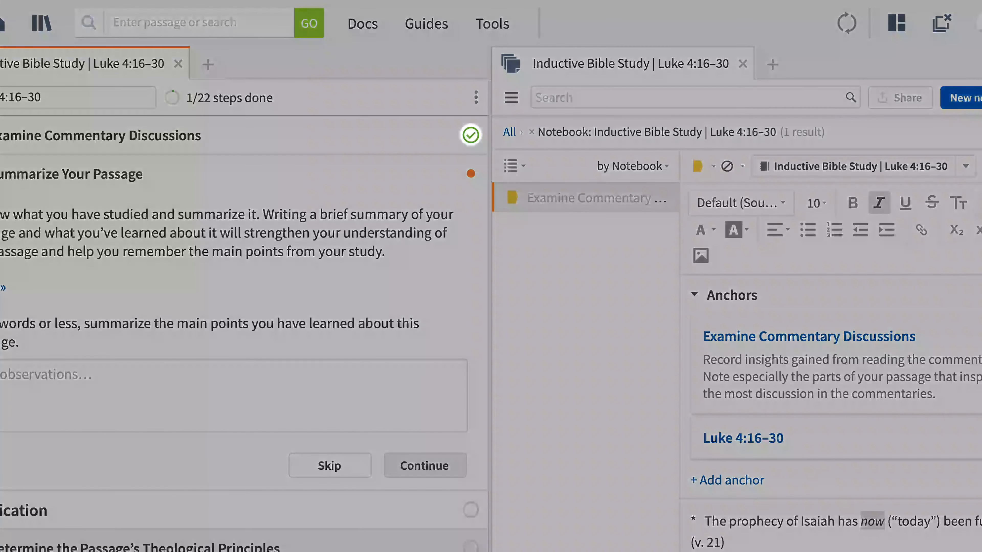
{"action": "scroll", "coordinate": [244, 333], "scroll_direction": "up", "scroll_amount": 10}
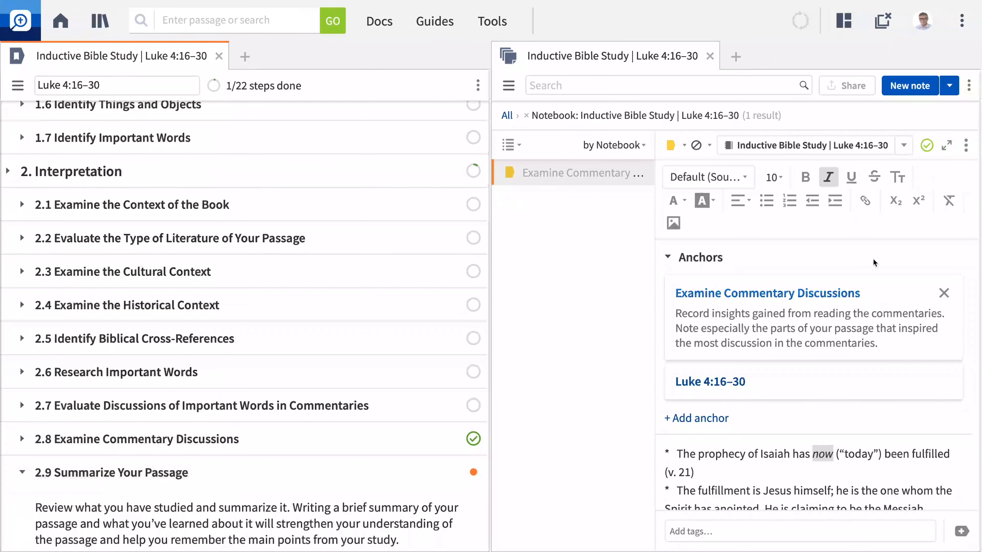
Close all open panels and reopen the started workflow Inductive Bible Study | Luke 4:16–30.
{"action": "left_click", "coordinate": [880, 21]}
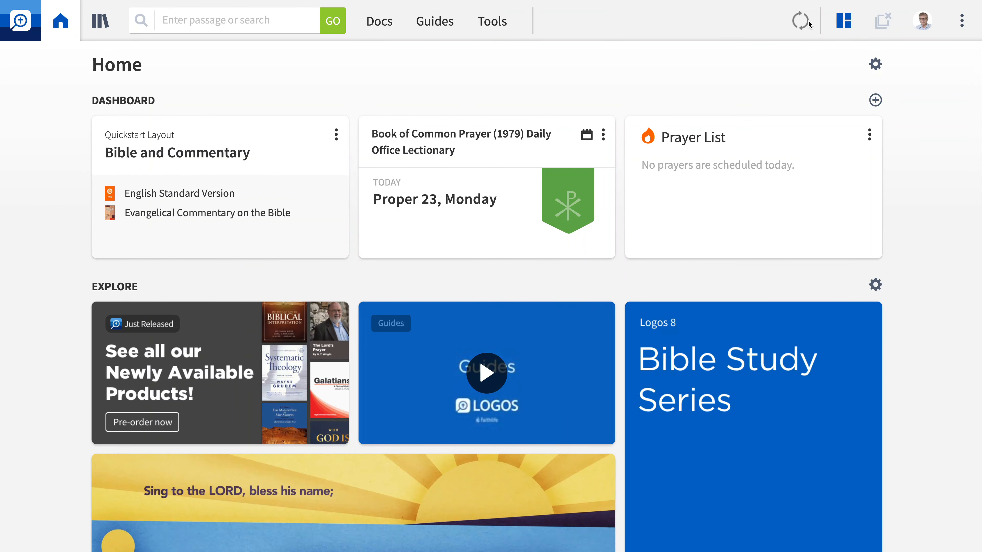
{"action": "left_click", "coordinate": [438, 23]}
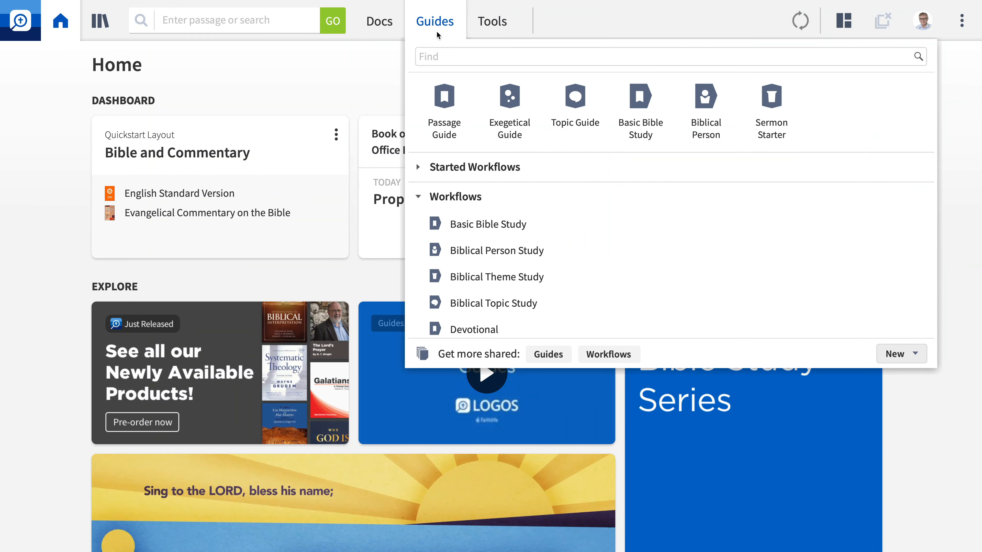
{"action": "left_click", "coordinate": [437, 171]}
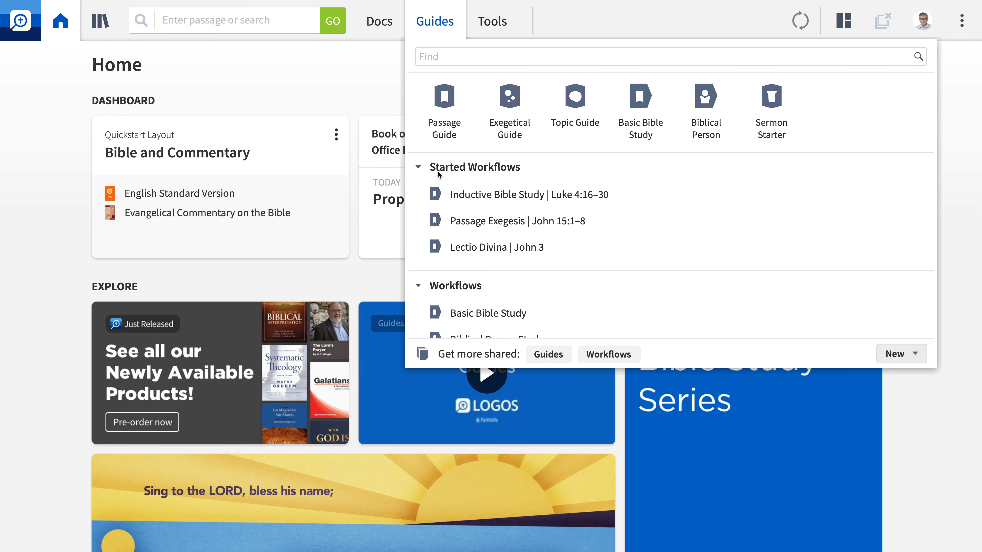
{"action": "left_click", "coordinate": [466, 193]}
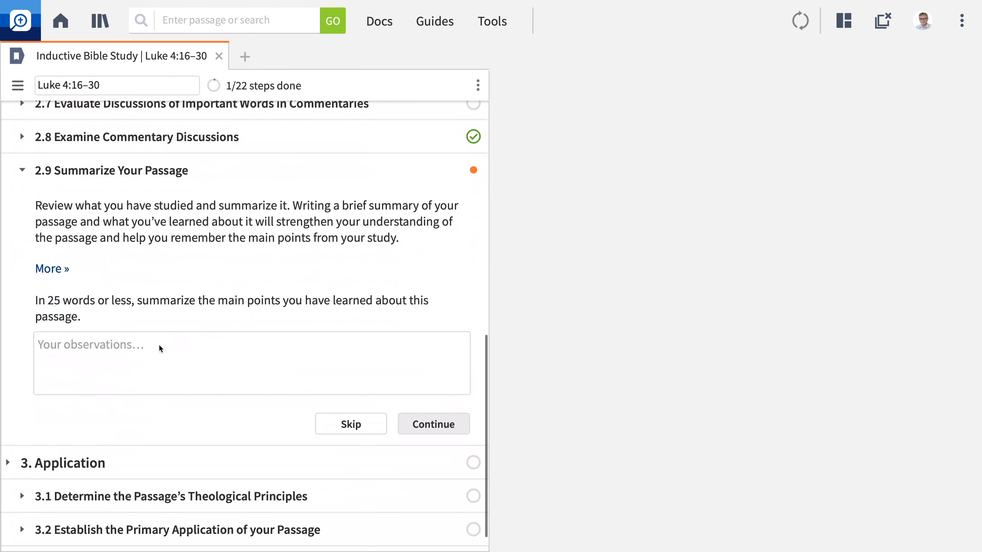
Enter the passage summary about Jesus declaring his identity as Messiah for all people in section 2.9, and open that note in Notes.
{"action": "left_click", "coordinate": [159, 347]}
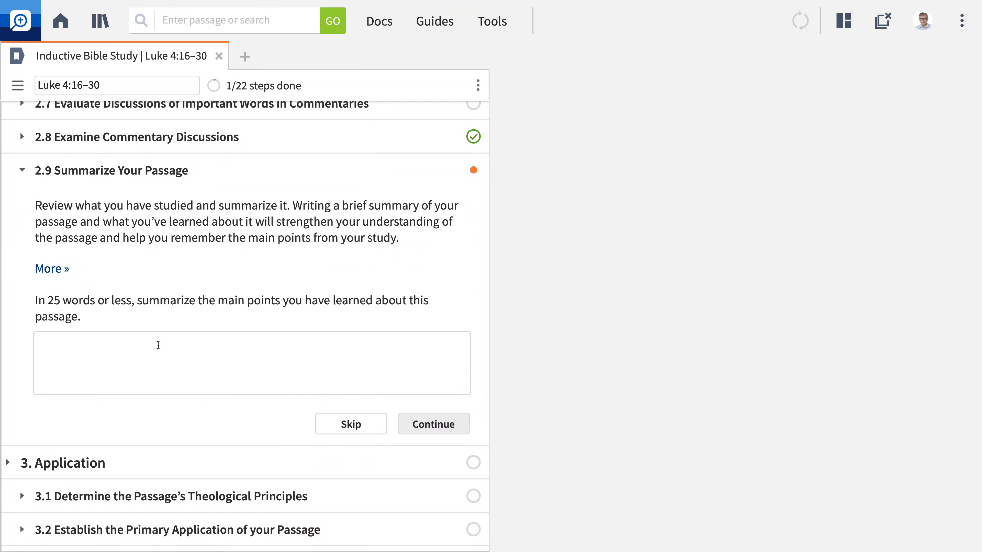
{"action": "type", "text": "Jesus declares his identity as not just Israel's Messiah, but the Christ who calls *all* people from *all* walks of life to himself. In selectively citing Isaiah 61, Jesus declares that his message is *not* one of vengeance and judgment, but of the dawning of grace and mercy for Jews and Gentiles alike. Jesus declares that he came to proclaim the year of the Lord's favor to the poor and the oppressed."}
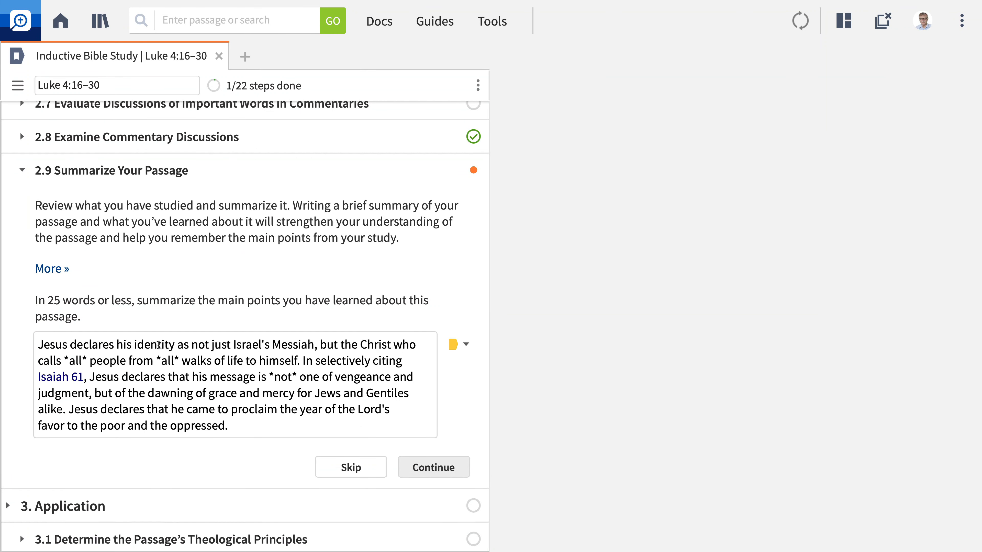
{"action": "left_click", "coordinate": [460, 347]}
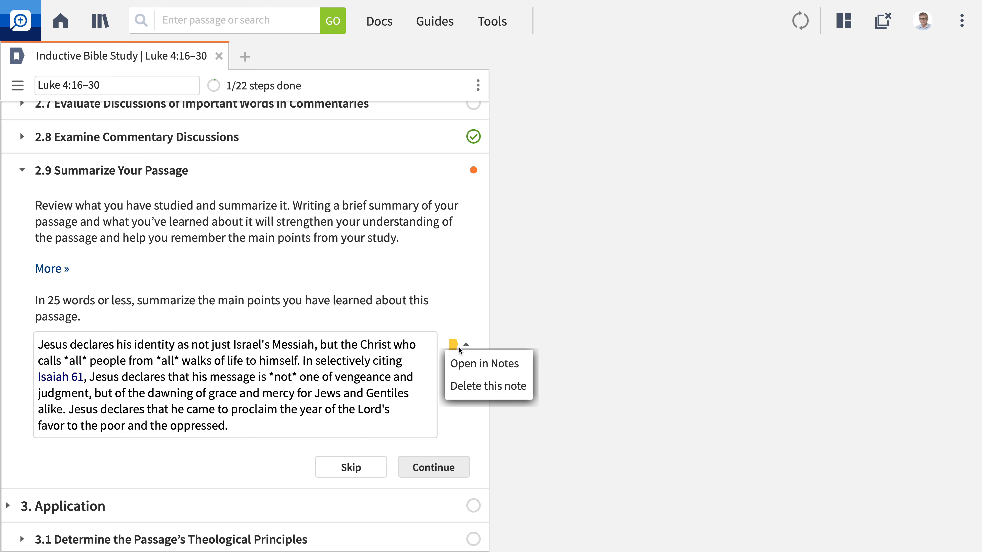
{"action": "left_click", "coordinate": [465, 364]}
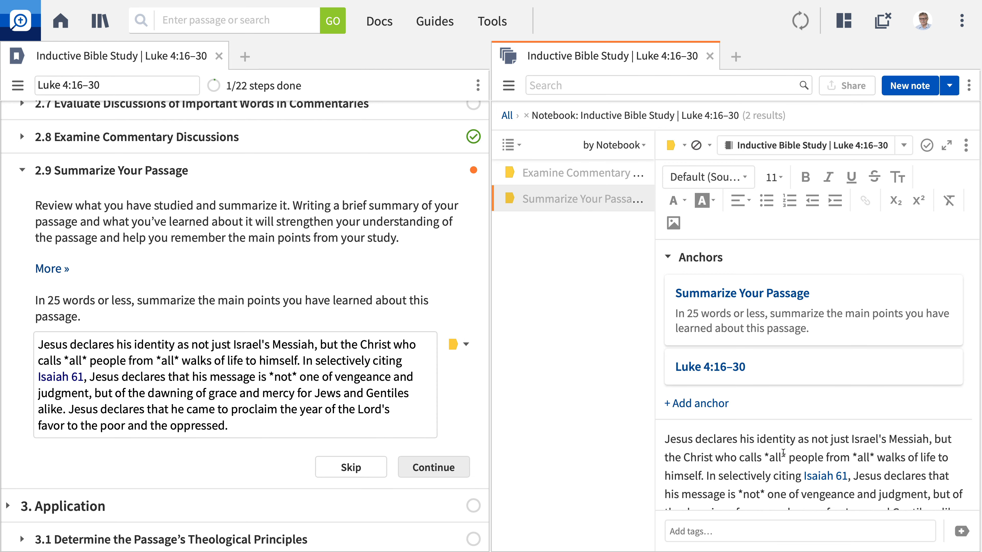
In the summary note, bold "to proclaim the year of the Lord's favor to the poor and the oppressed." and underline "not".
{"action": "scroll", "coordinate": [783, 452], "scroll_direction": "down", "scroll_amount": 2}
{"action": "scroll", "coordinate": [783, 452], "scroll_direction": "down", "scroll_amount": 1}
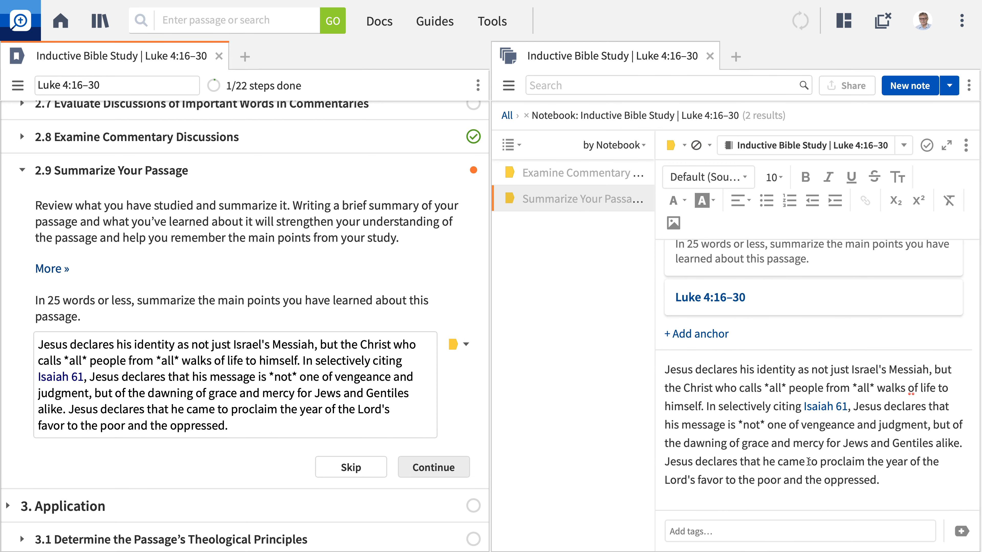
{"action": "left_click_drag", "start_coordinate": [809, 462], "coordinate": [868, 480]}
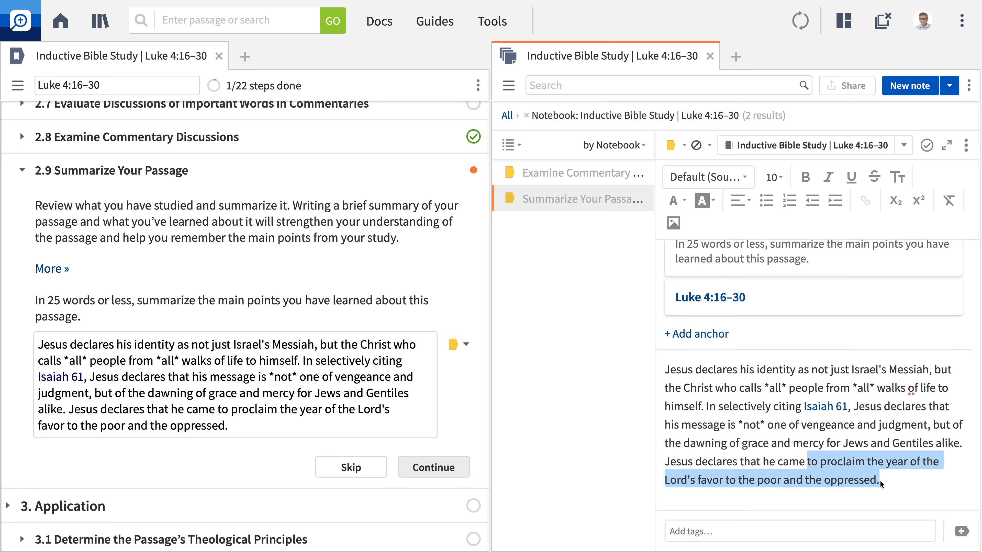
{"action": "key", "text": "ctrl+b"}
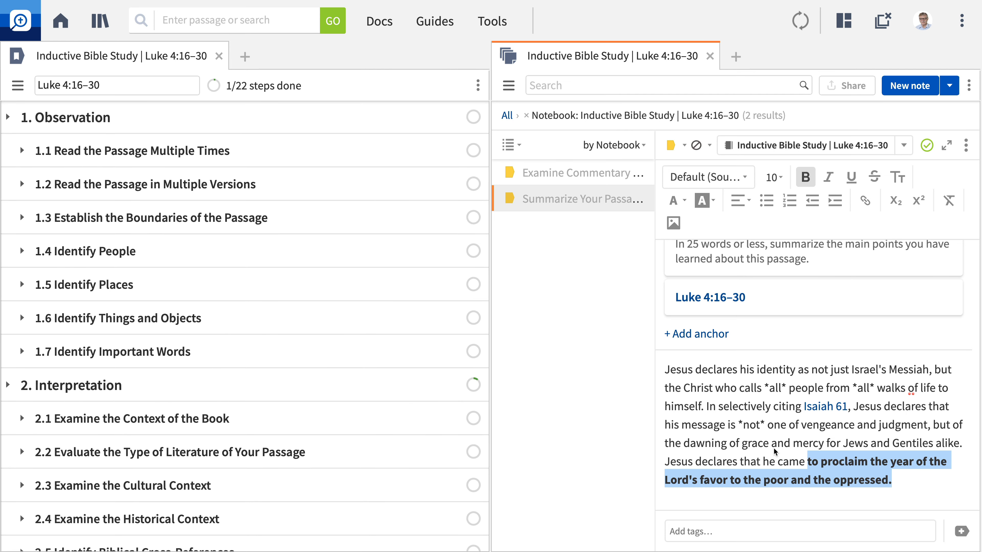
{"action": "left_click_drag", "start_coordinate": [743, 425], "coordinate": [759, 428]}
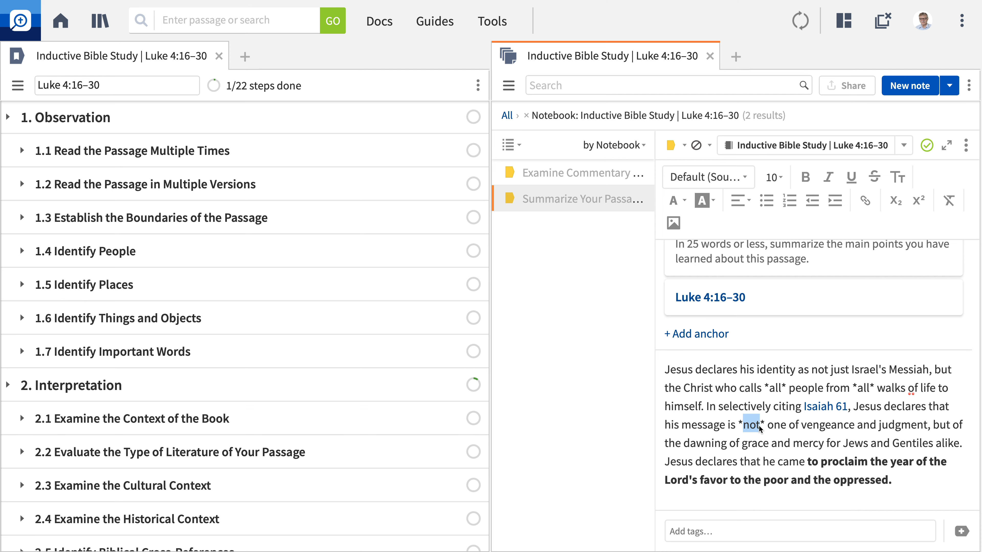
{"action": "key", "text": "ctrl+u"}
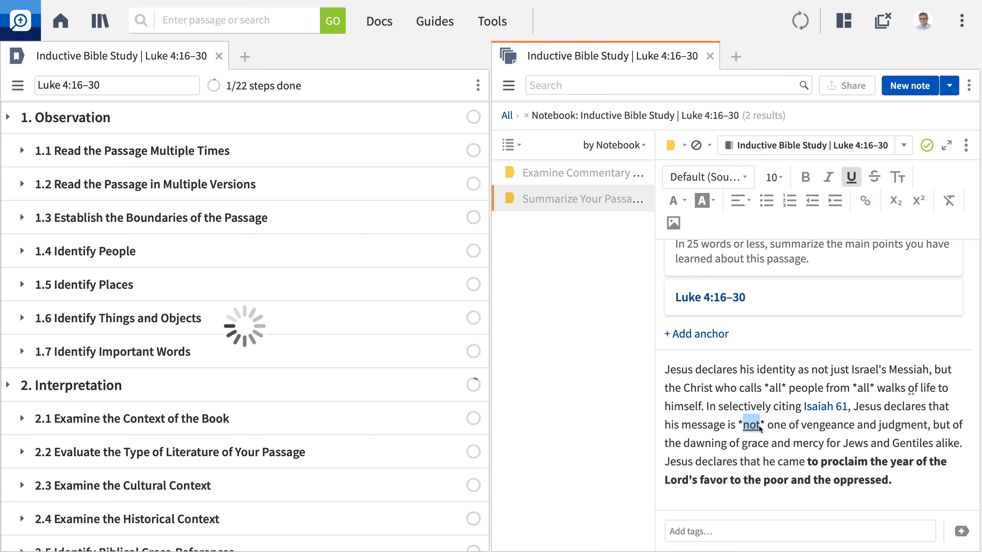